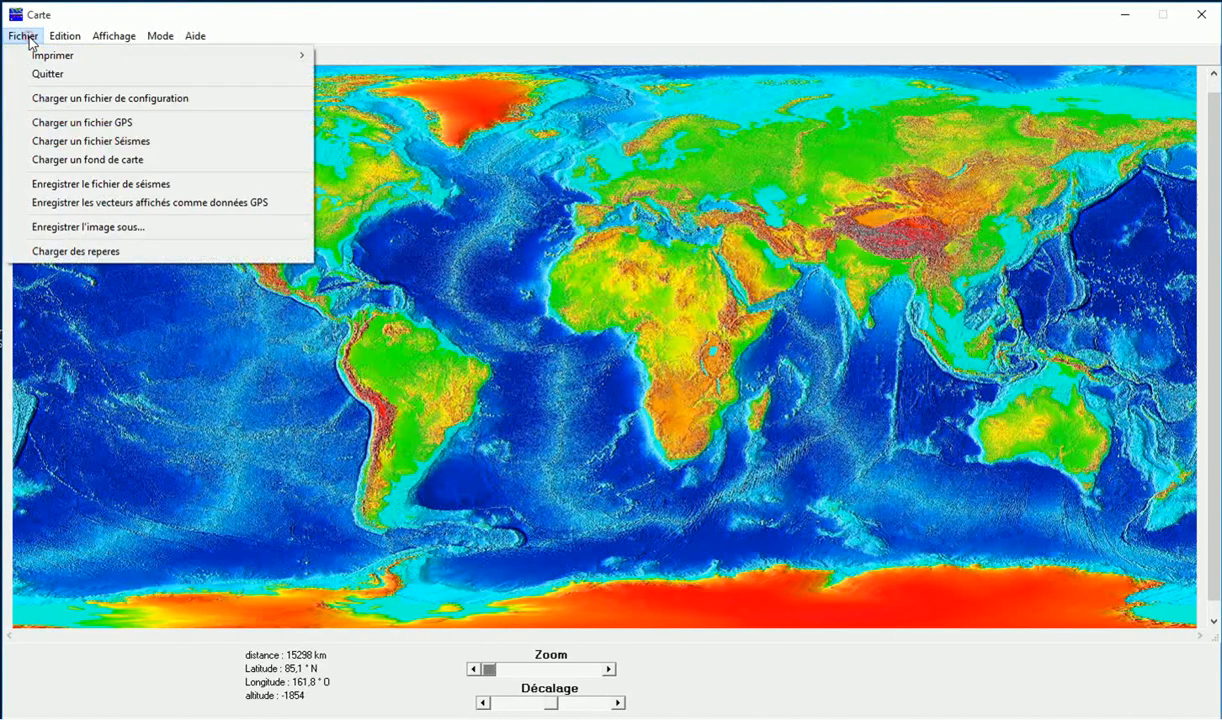
Load the planisphere_2 image from the Tectoglob_11_complet folder as the map background.
left_click(45, 162)
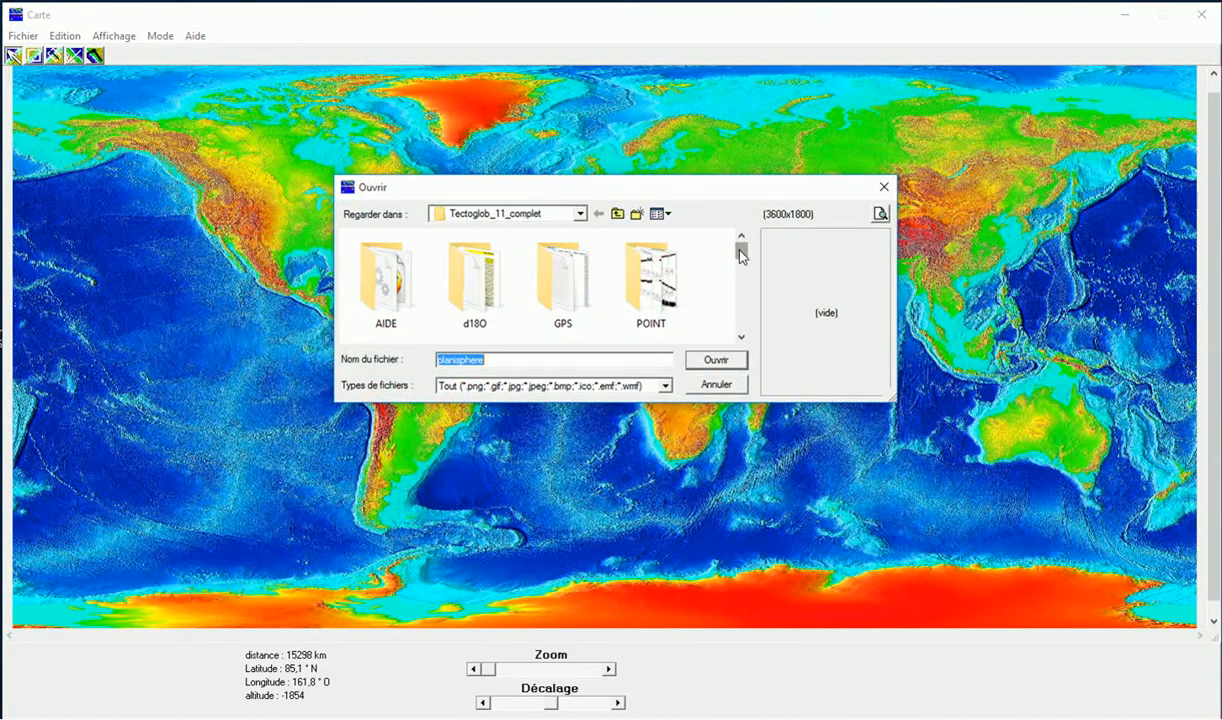
left_click_drag(741, 256, 739, 286)
left_click(388, 272)
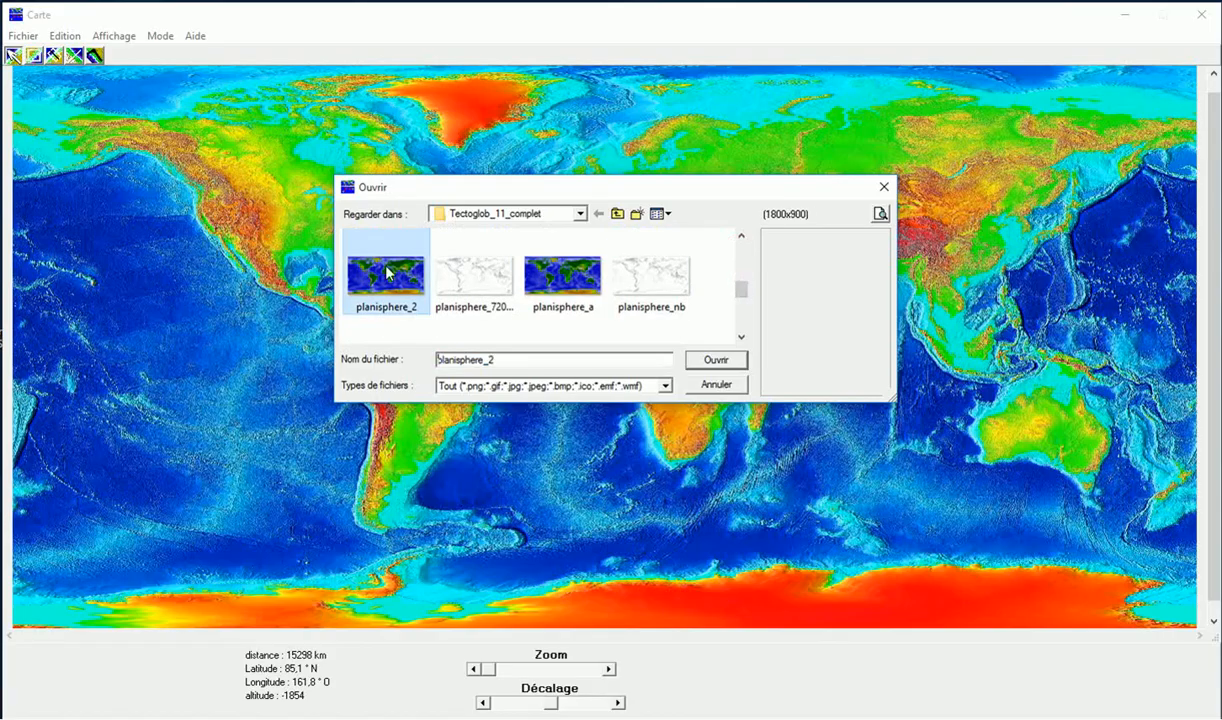
double_click(388, 272)
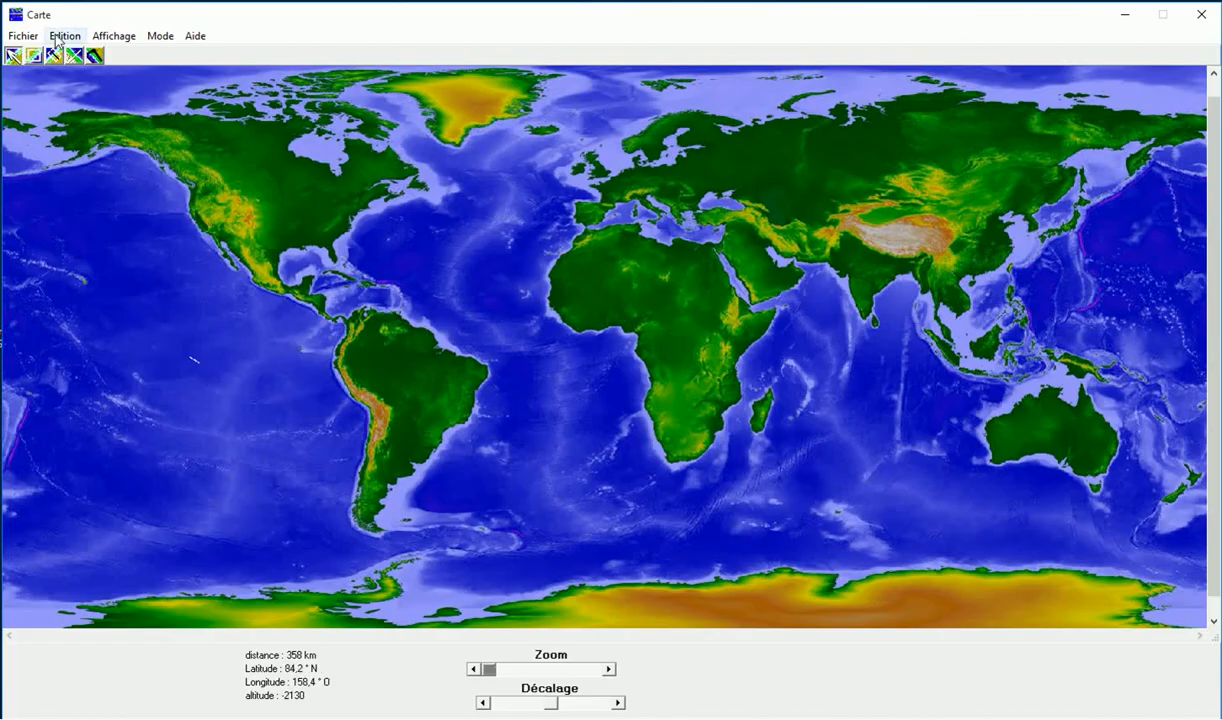
Display the earthquakes (Seismes) on the world map, and hide them again.
left_click(117, 36)
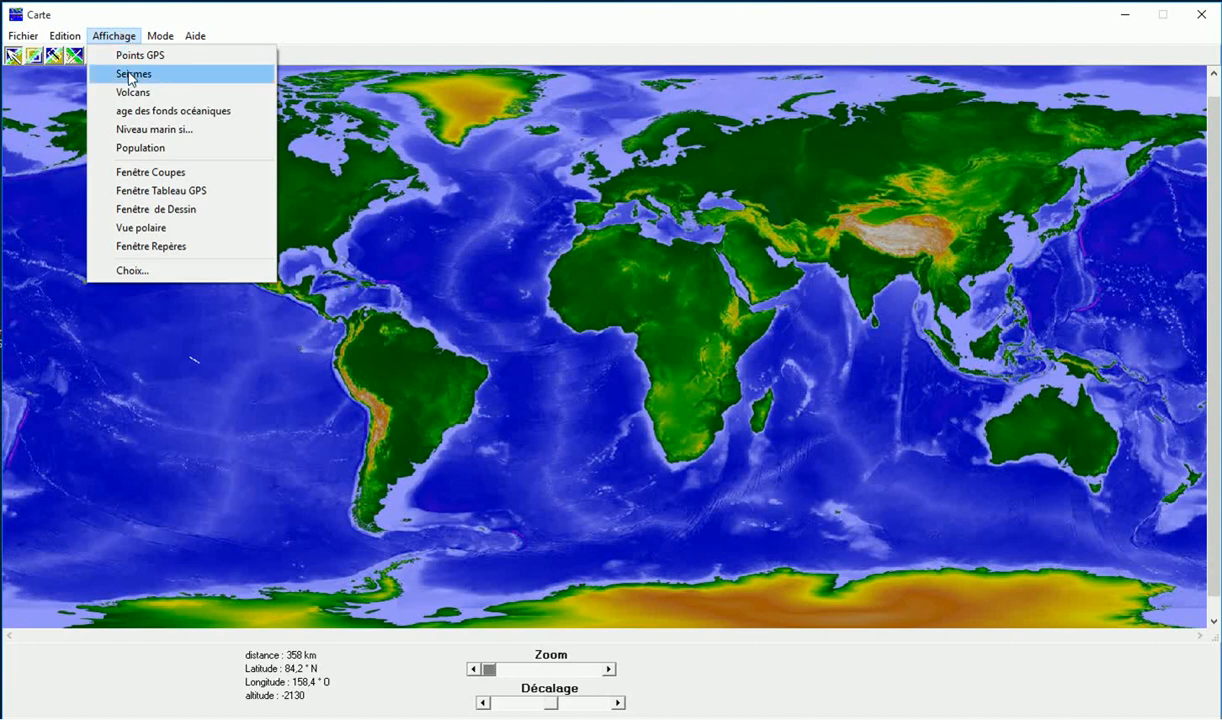
left_click(130, 73)
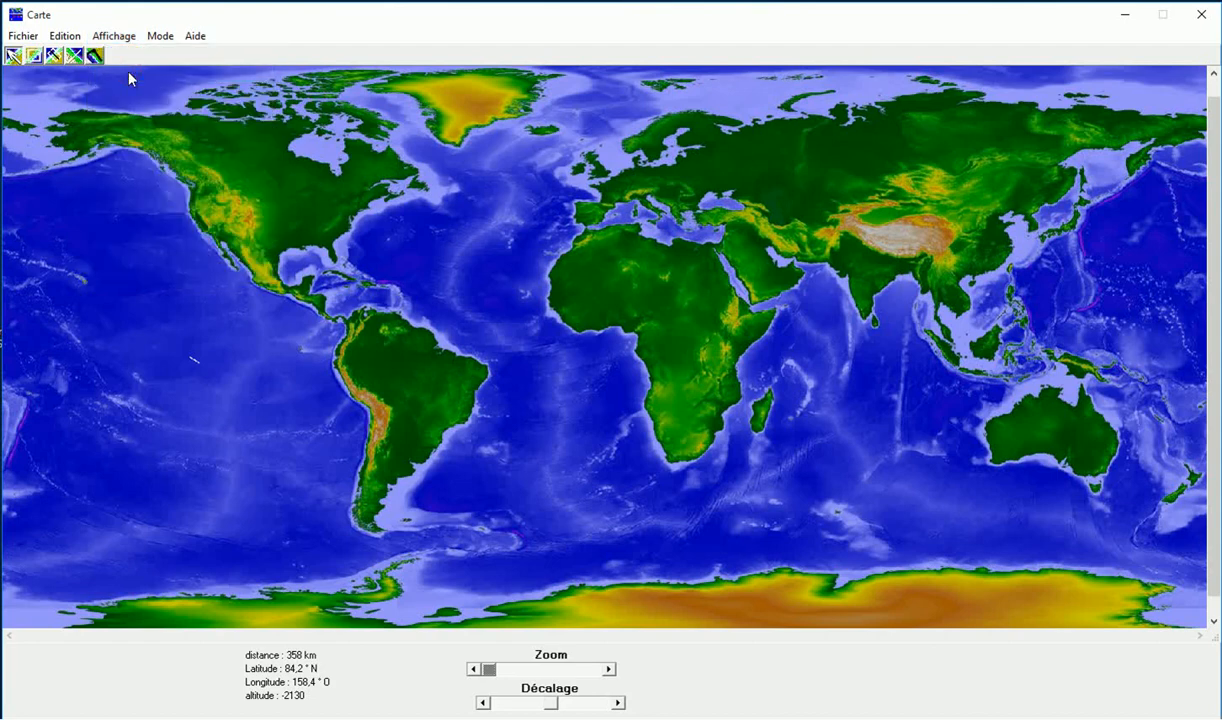
left_click(111, 38)
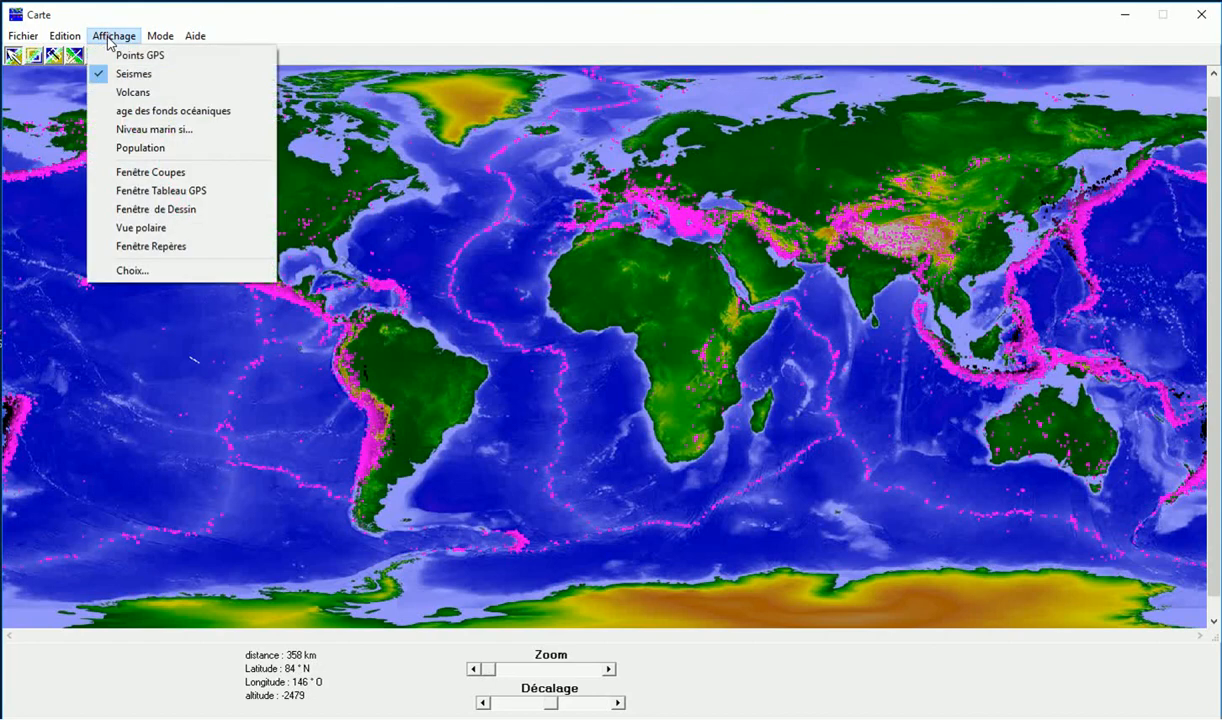
left_click(125, 73)
Display the volcanoes (Volcans) on the world map, and hide them again.
left_click(112, 36)
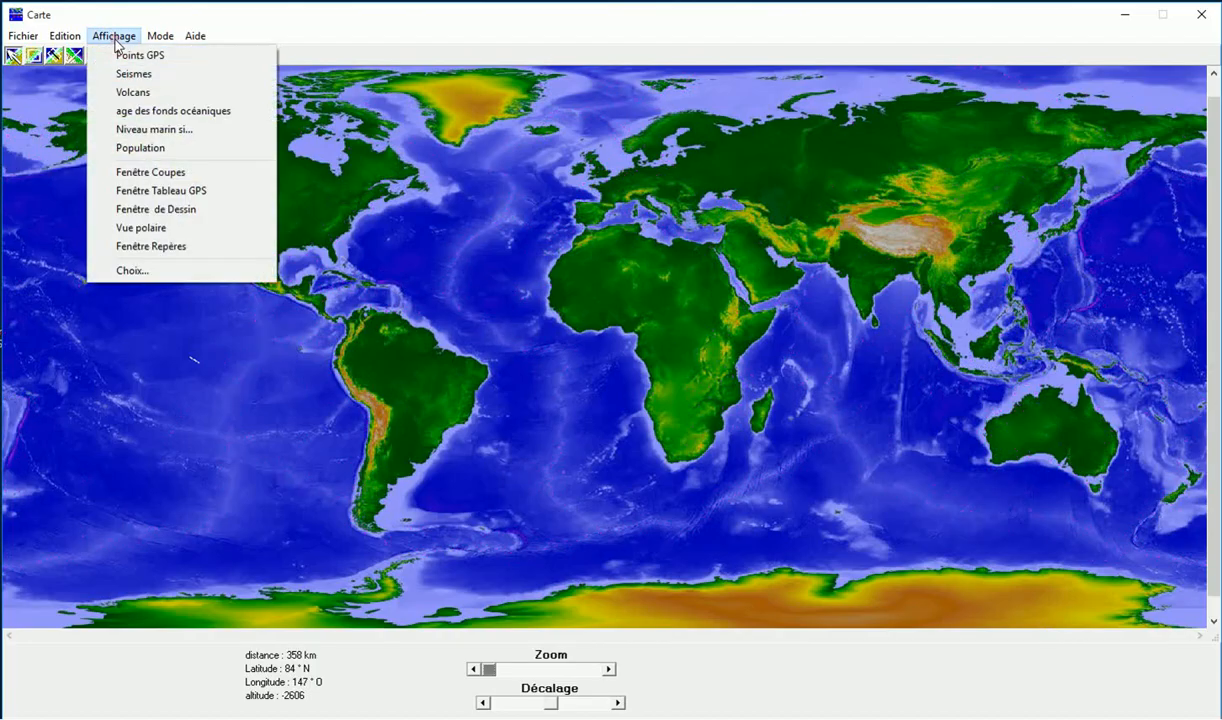
left_click(129, 93)
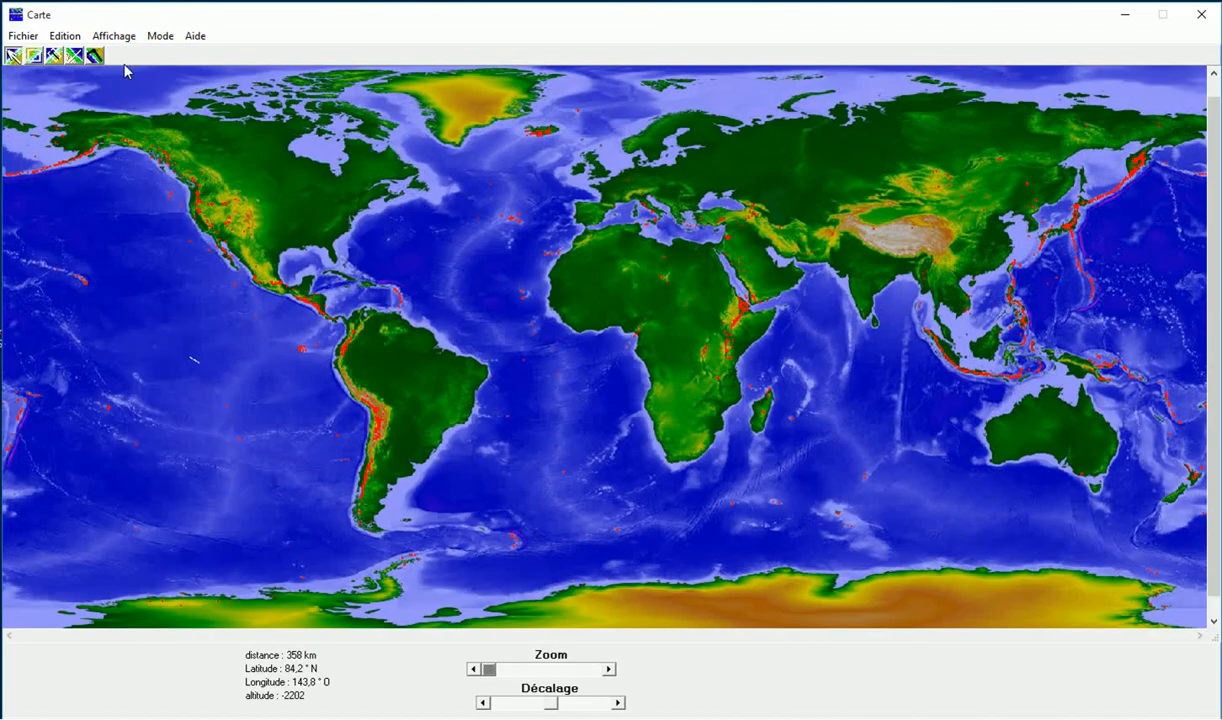
left_click(112, 36)
left_click(129, 92)
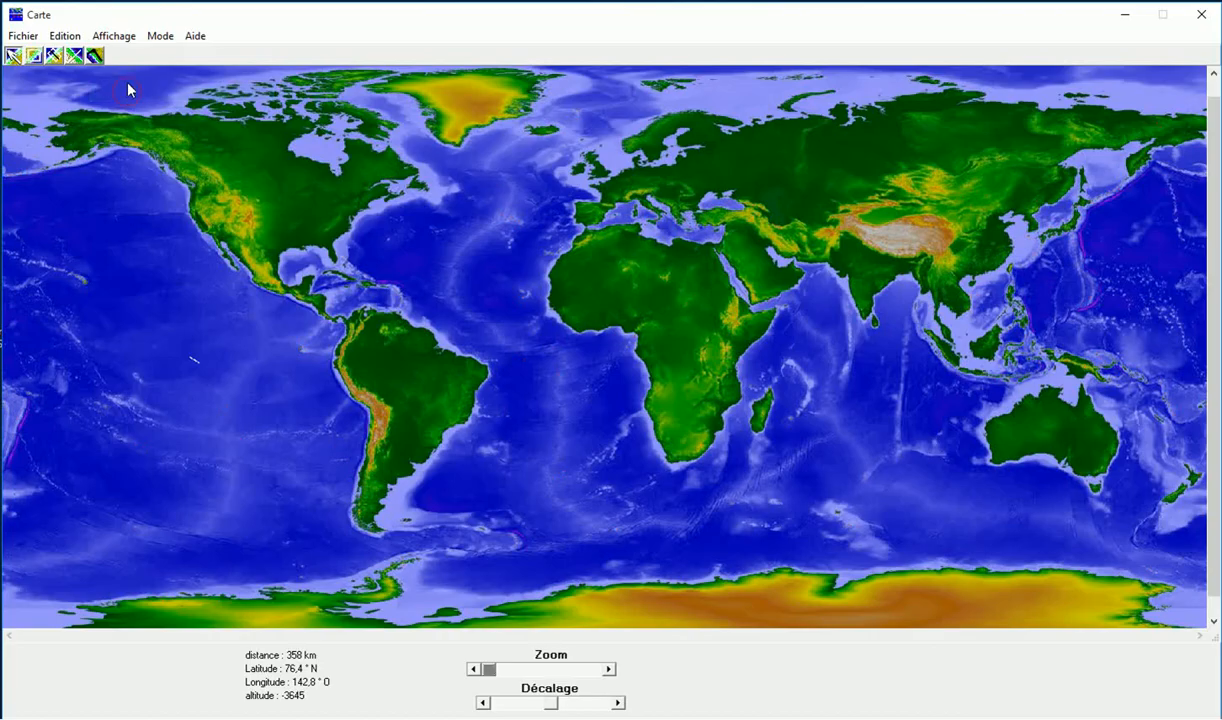
Display the GPS points, earthquakes and volcanoes together on the world map.
left_click(126, 40)
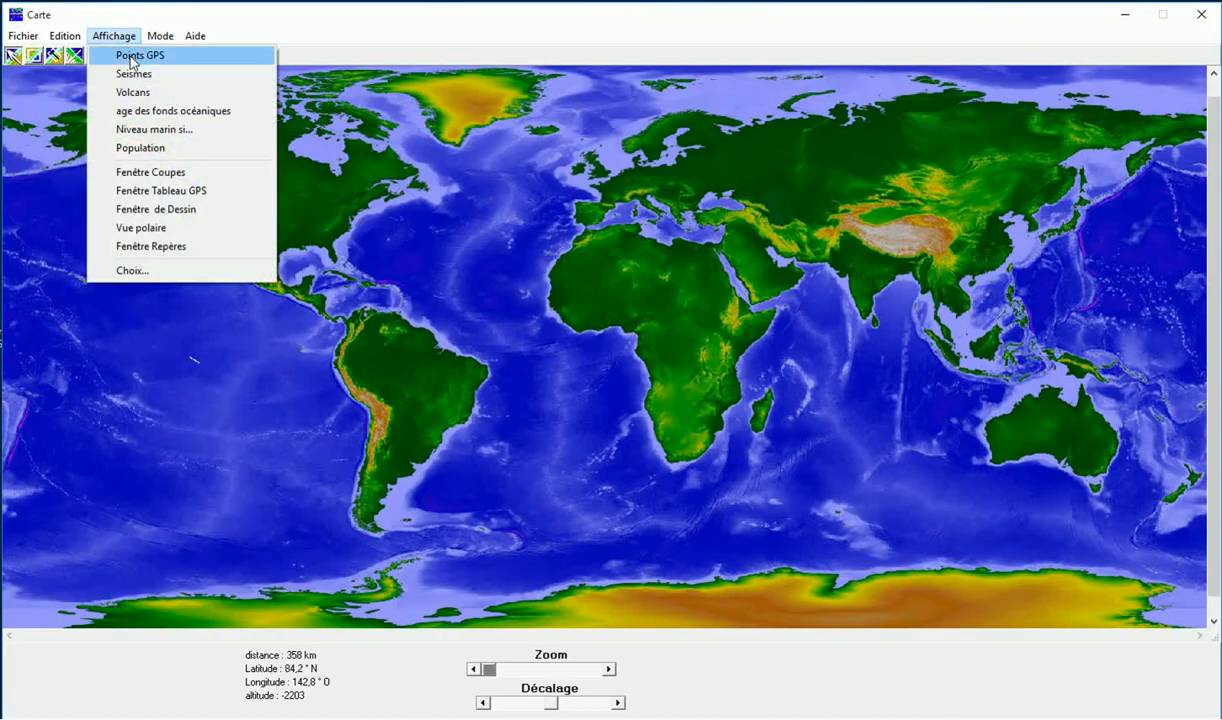
left_click(130, 57)
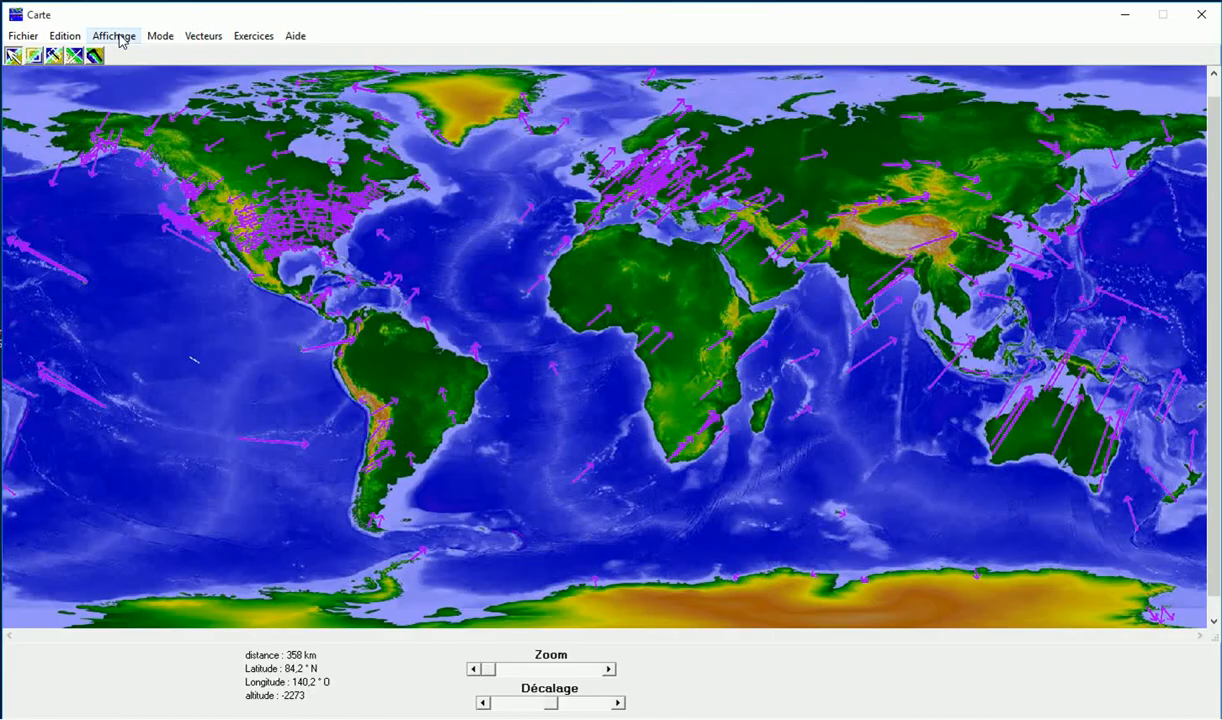
left_click(119, 40)
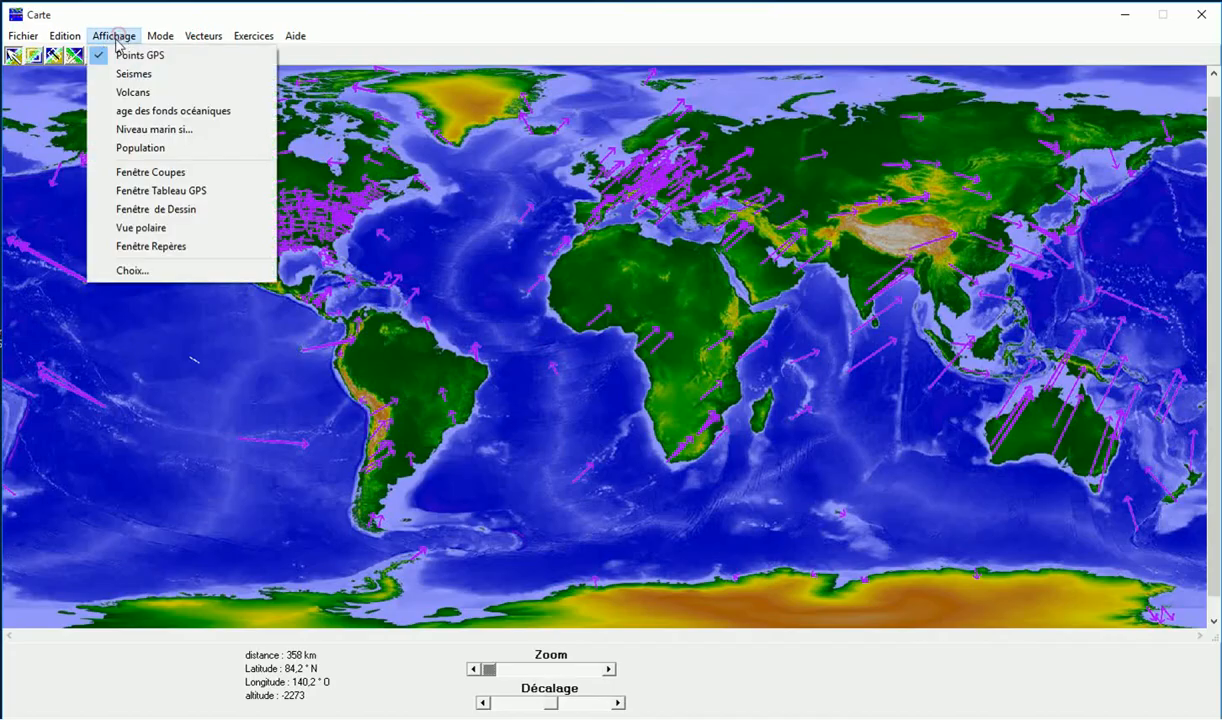
left_click(118, 74)
left_click(125, 40)
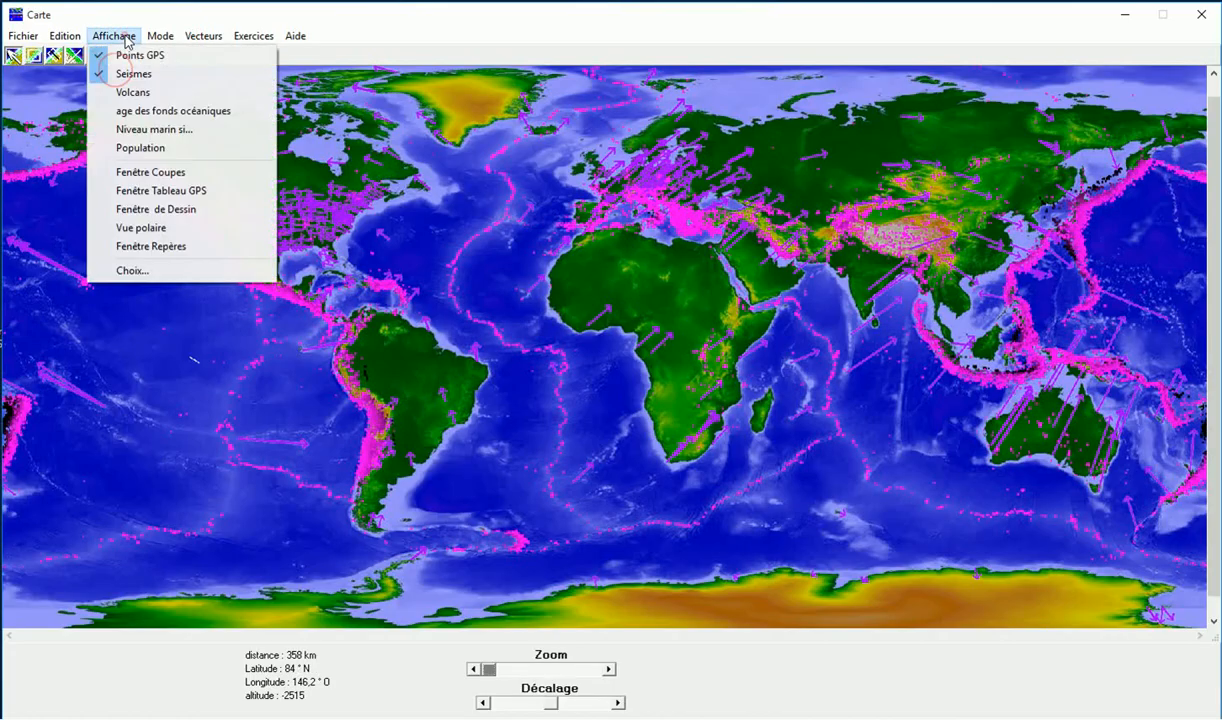
left_click(130, 92)
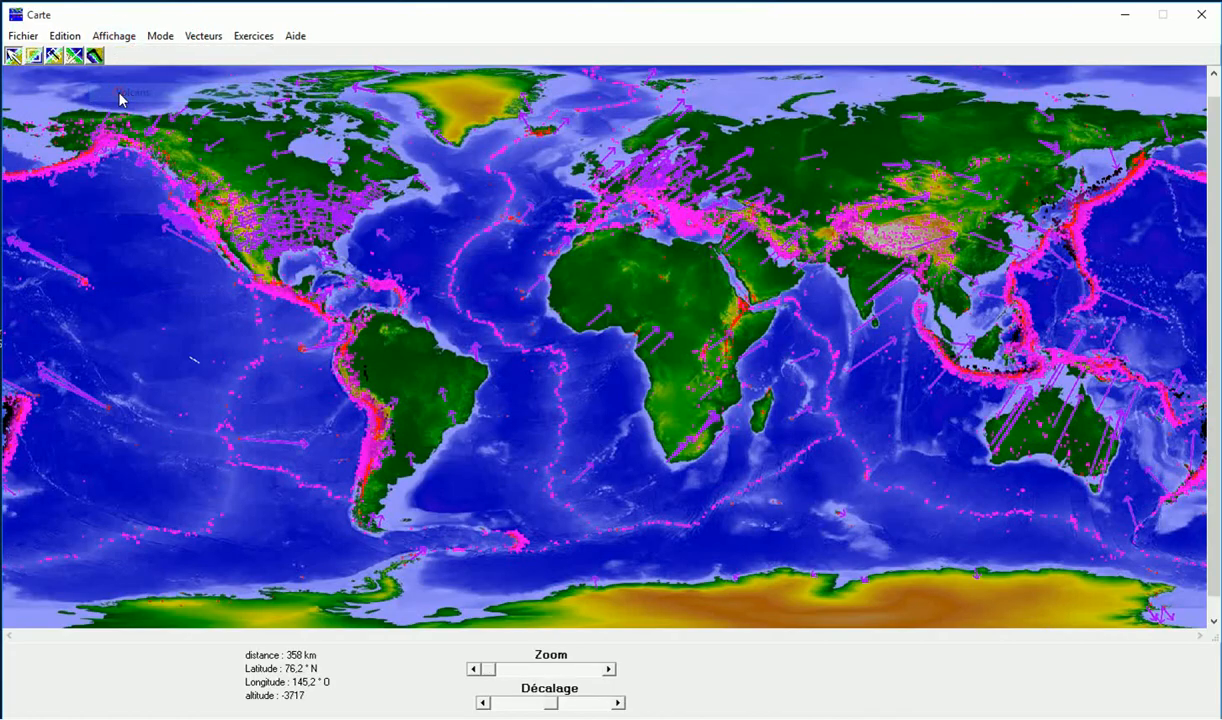
Set the colour of both the GPS stations and the GPS vectors to orange.
left_click(119, 36)
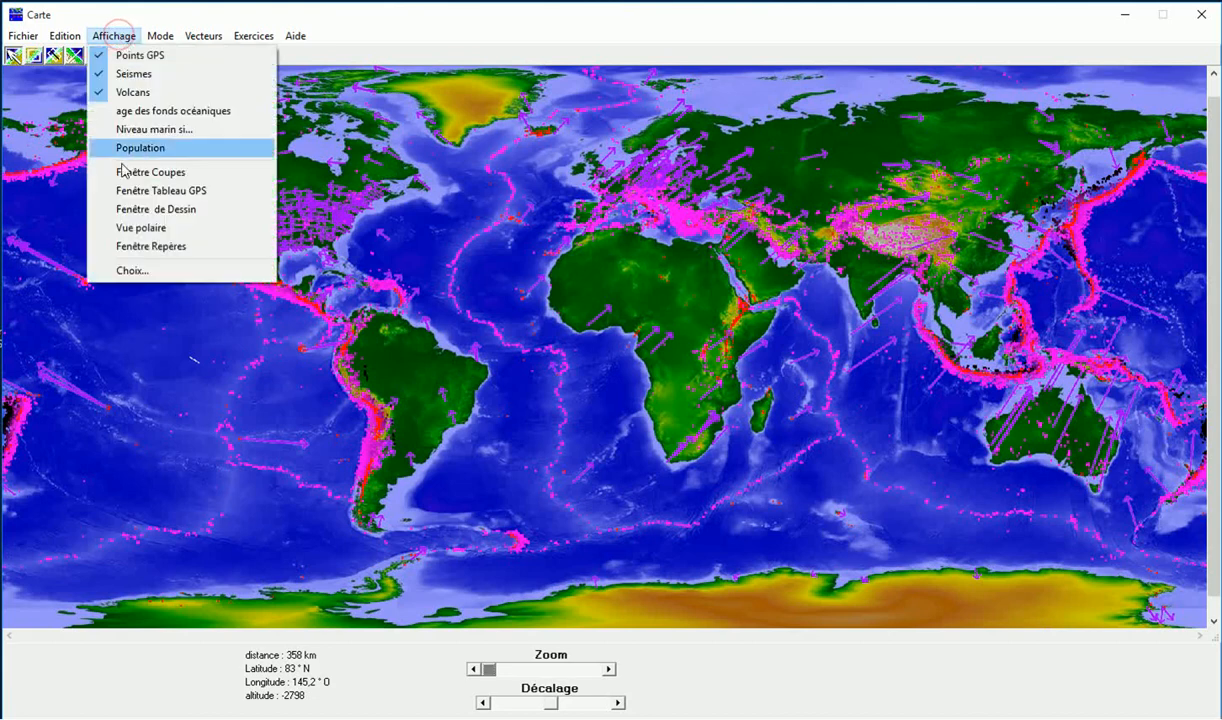
left_click(132, 271)
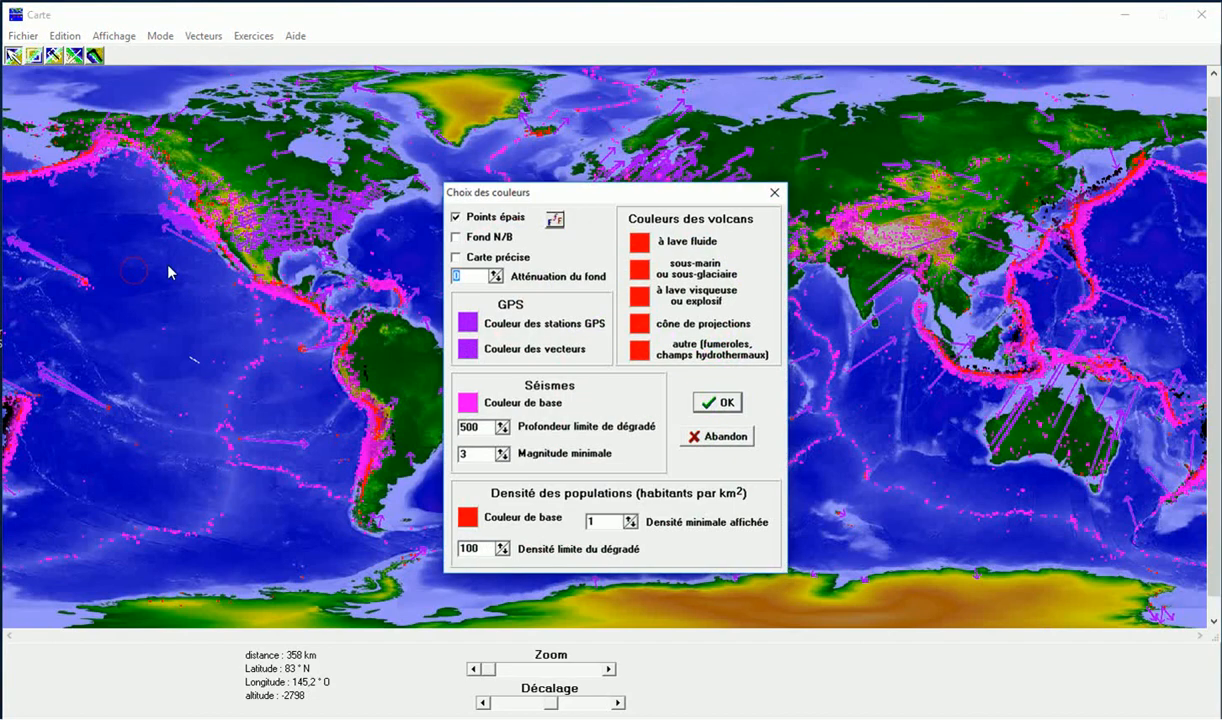
left_click(475, 323)
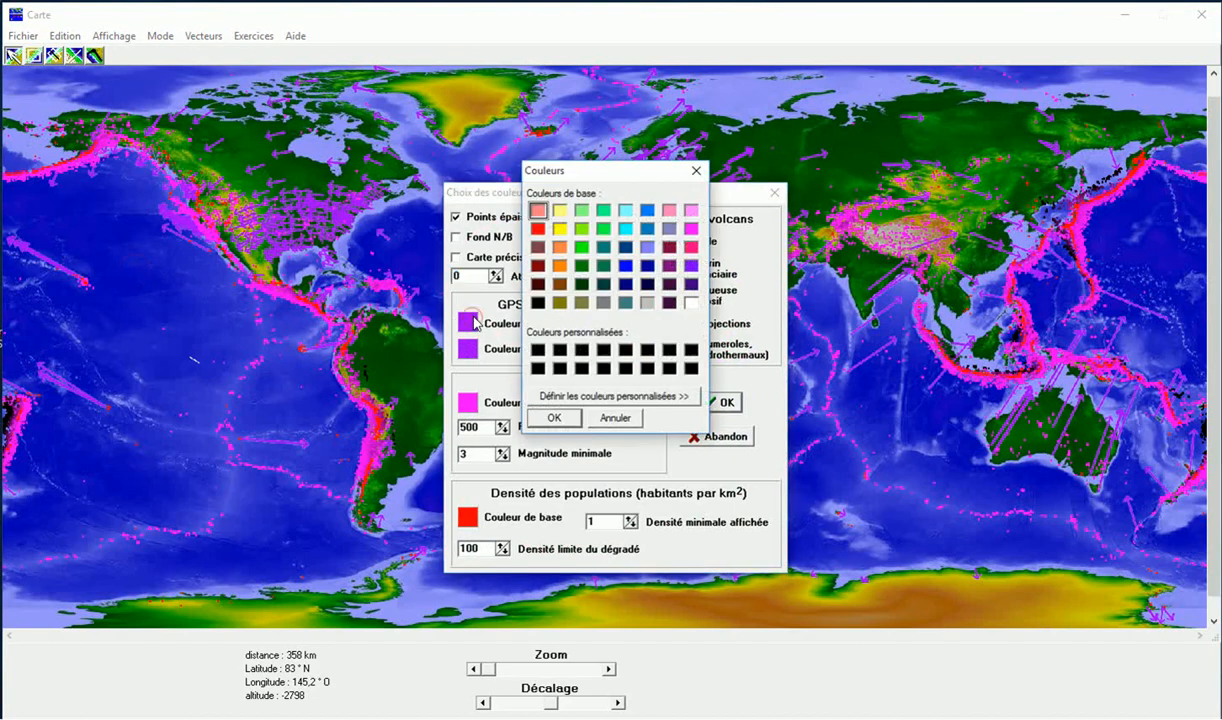
left_click(560, 265)
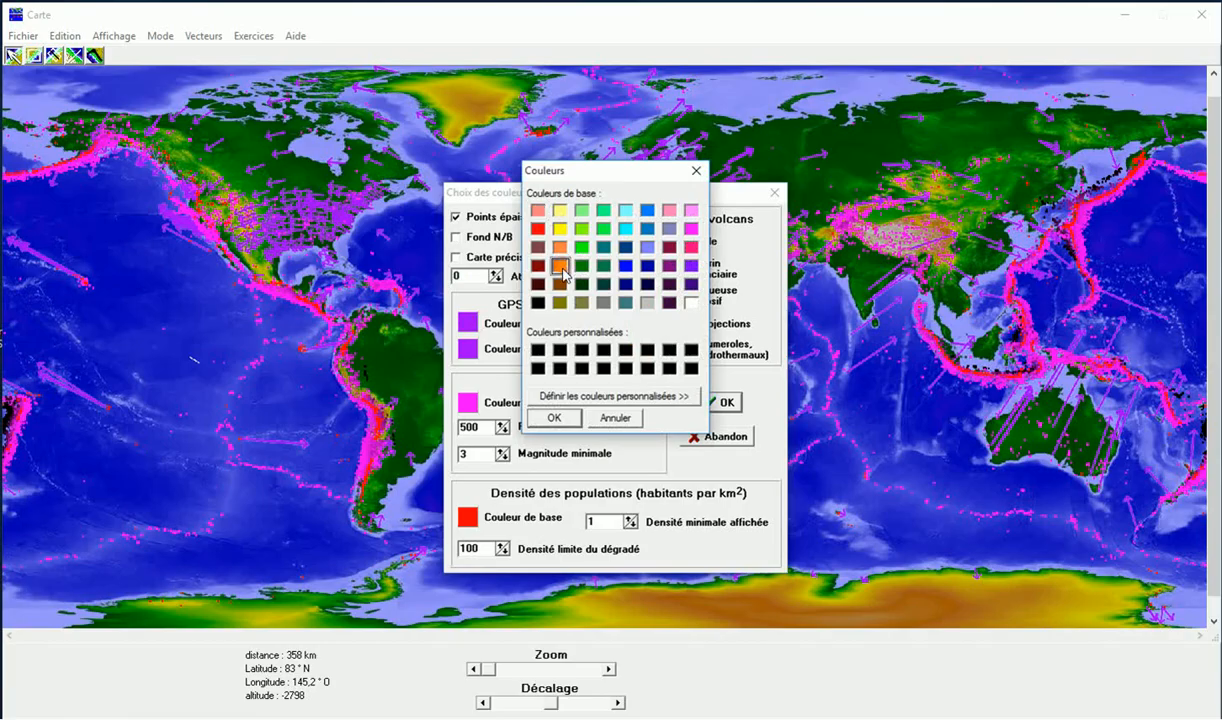
left_click(553, 417)
left_click(470, 348)
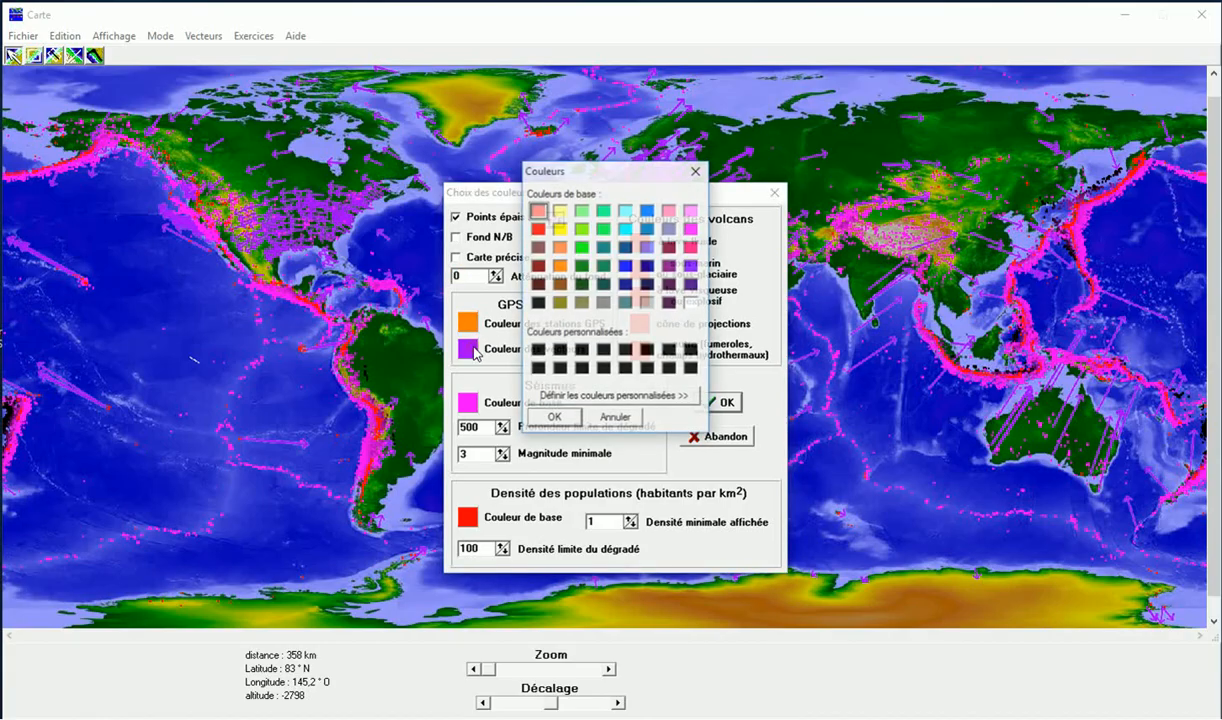
left_click(553, 417)
Set the base colour of the earthquakes to white and apply the colour choices to the map.
left_click(470, 403)
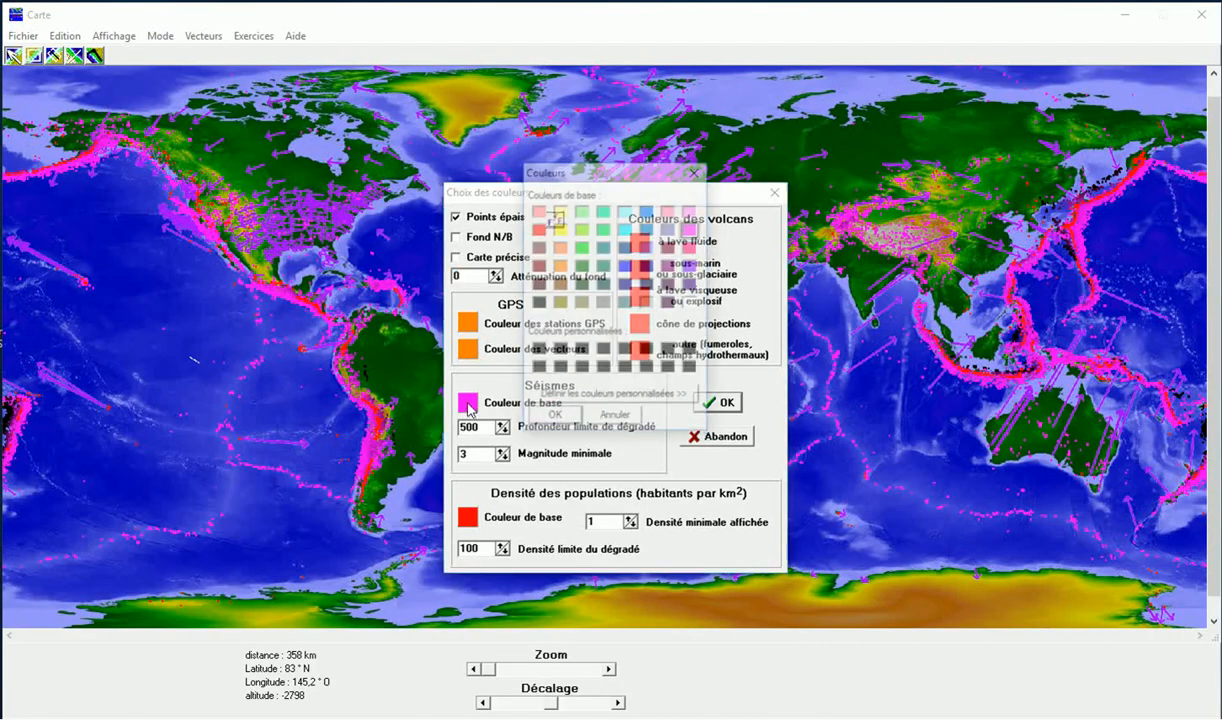
left_click(691, 303)
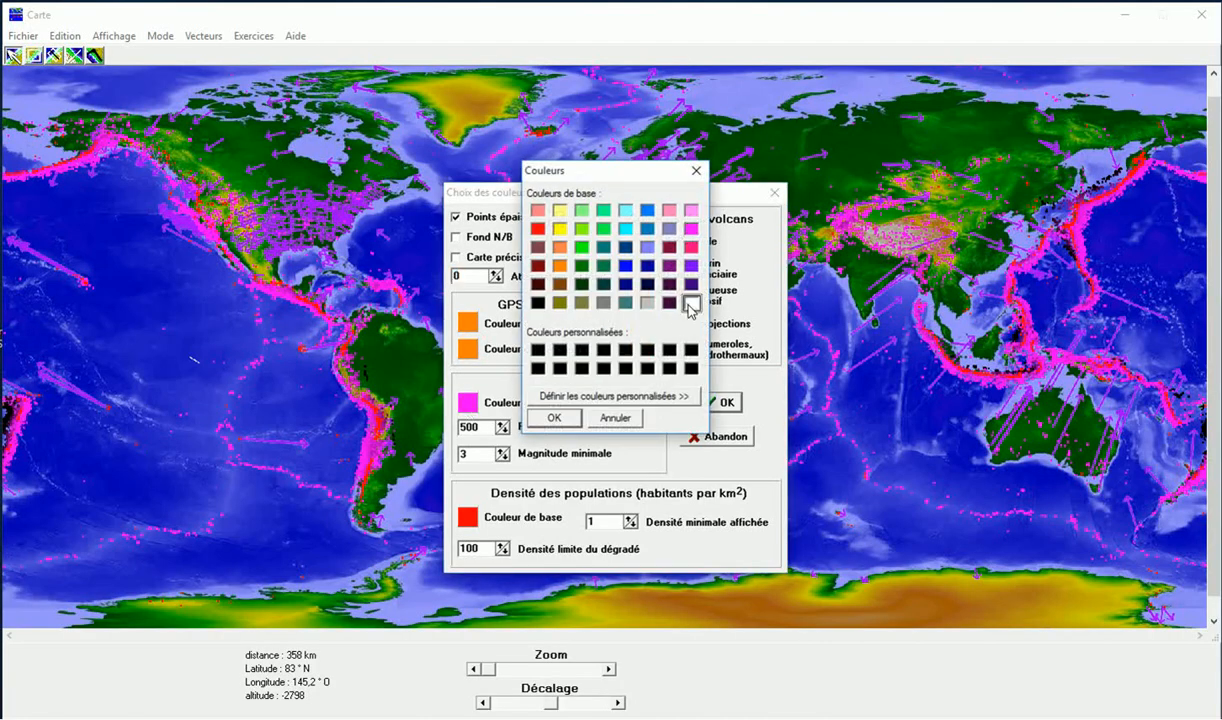
left_click(553, 417)
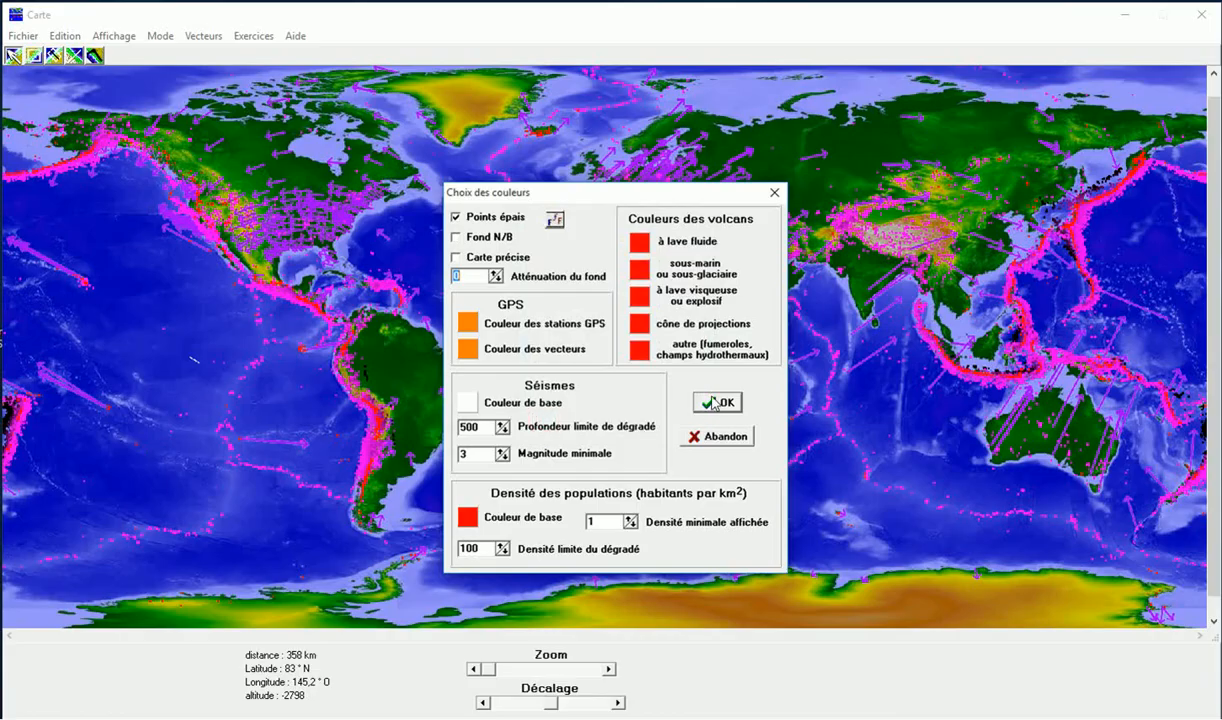
left_click(714, 404)
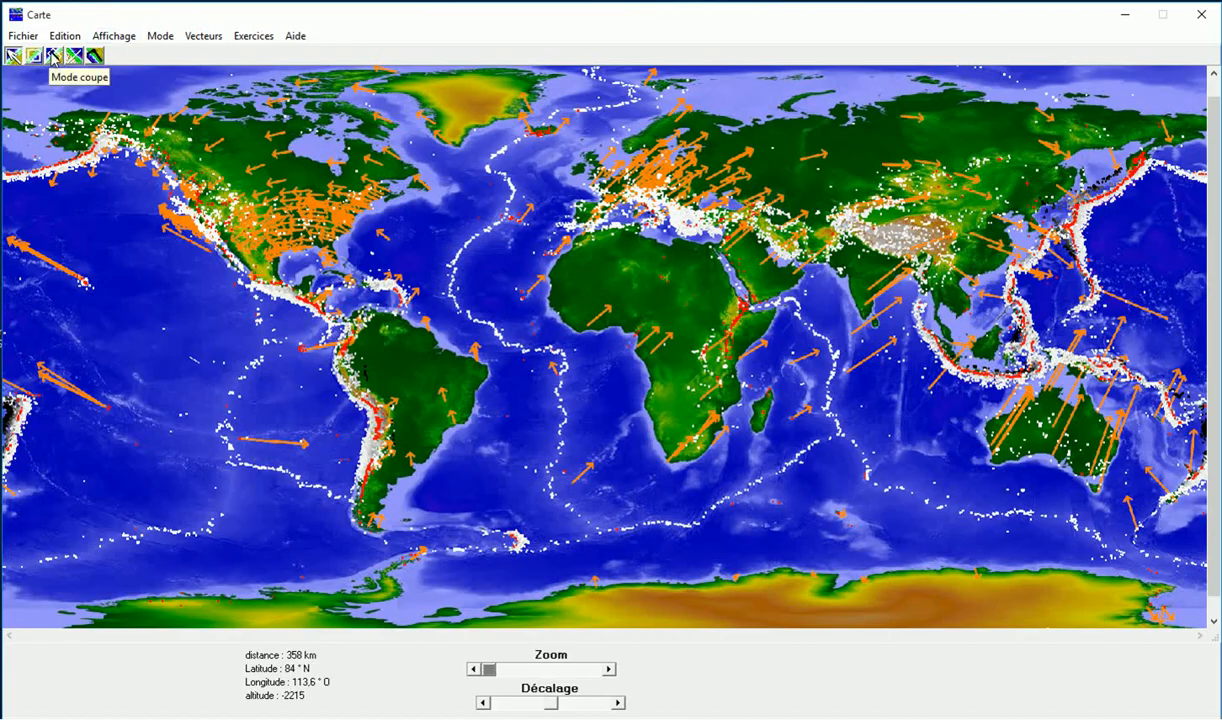
Create a cross-section about 1996 km long running northeast across the Sumatra trench, named Coupe 1, with an angular width of 6°.
left_click(54, 56)
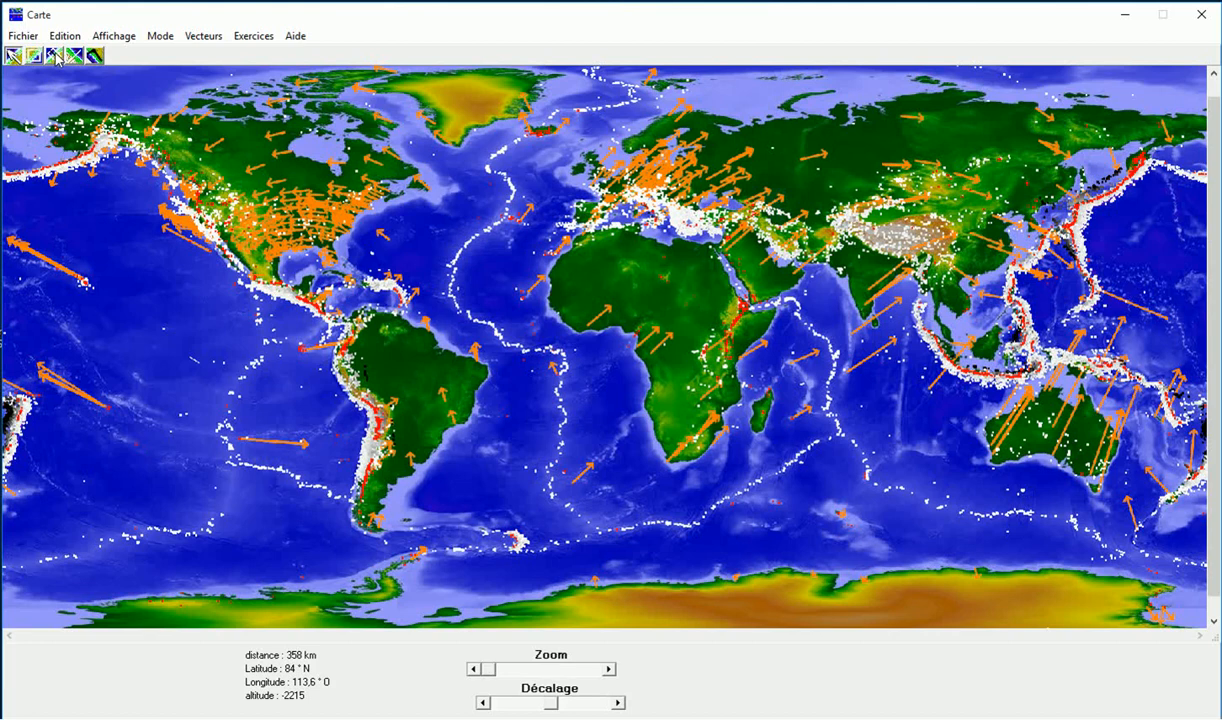
left_click(57, 58)
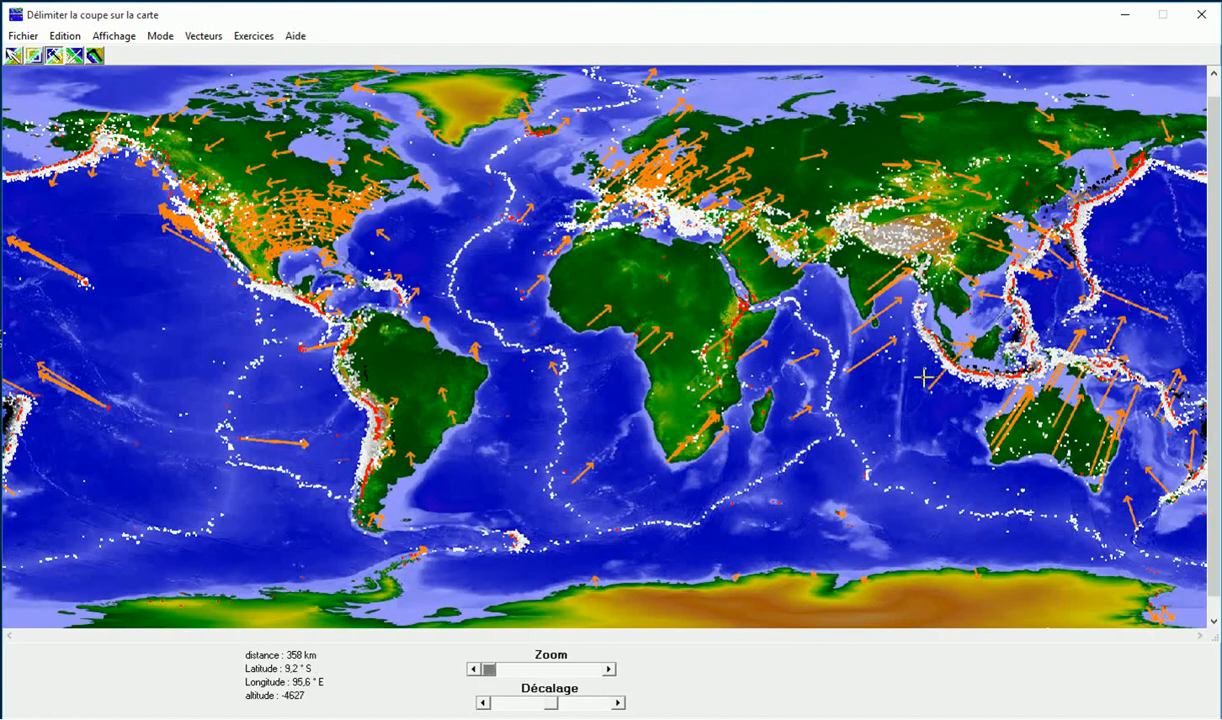
left_click_drag(924, 377, 963, 333)
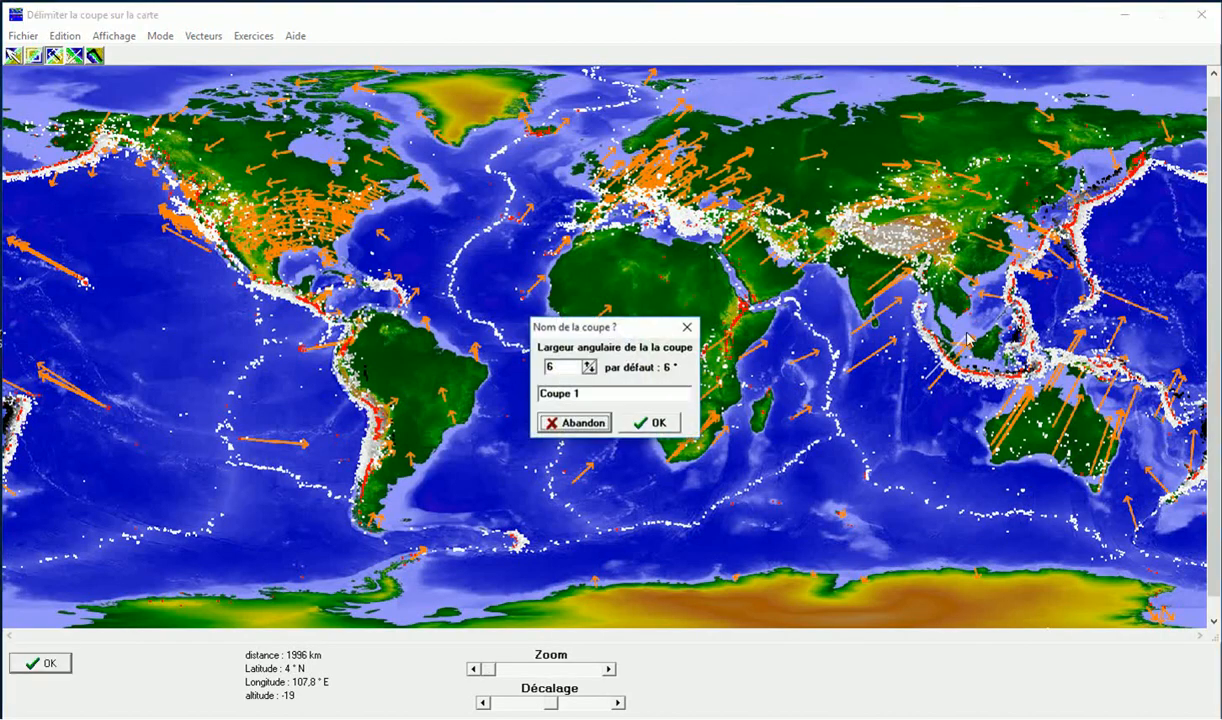
left_click(656, 423)
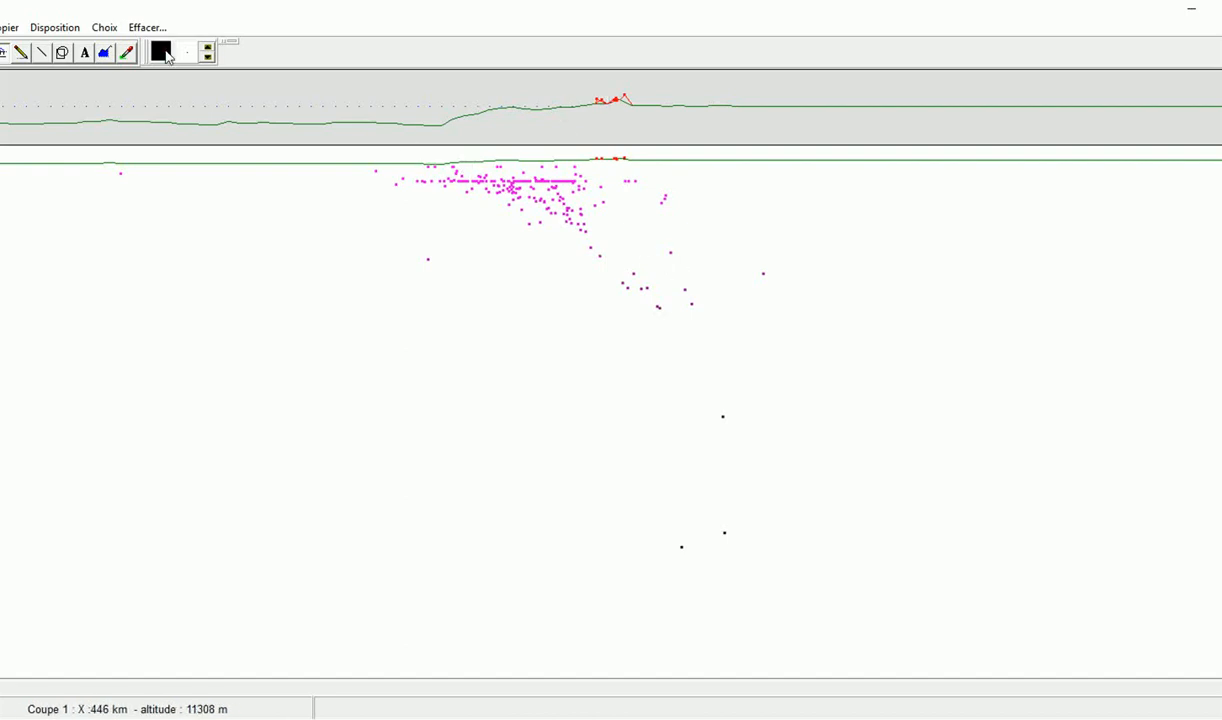
Fill the ground below the surface line in the topographic profile of Coupe 1 with dark brown.
left_click(164, 53)
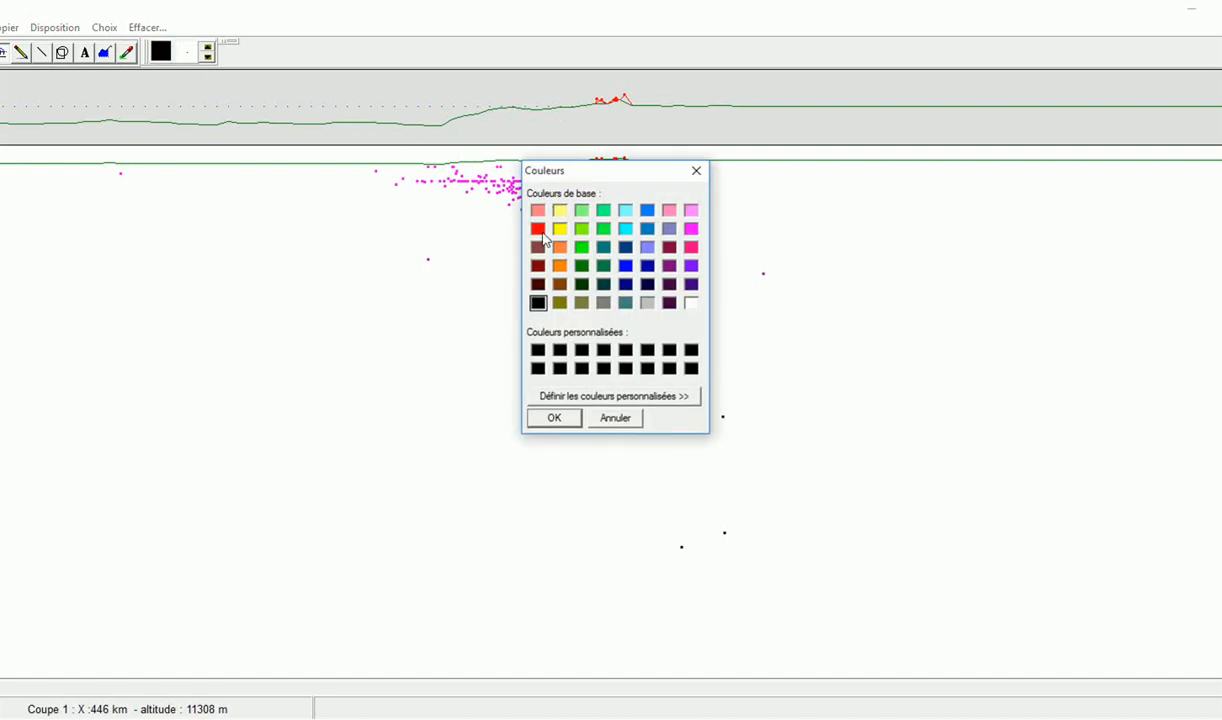
left_click(538, 286)
left_click(554, 418)
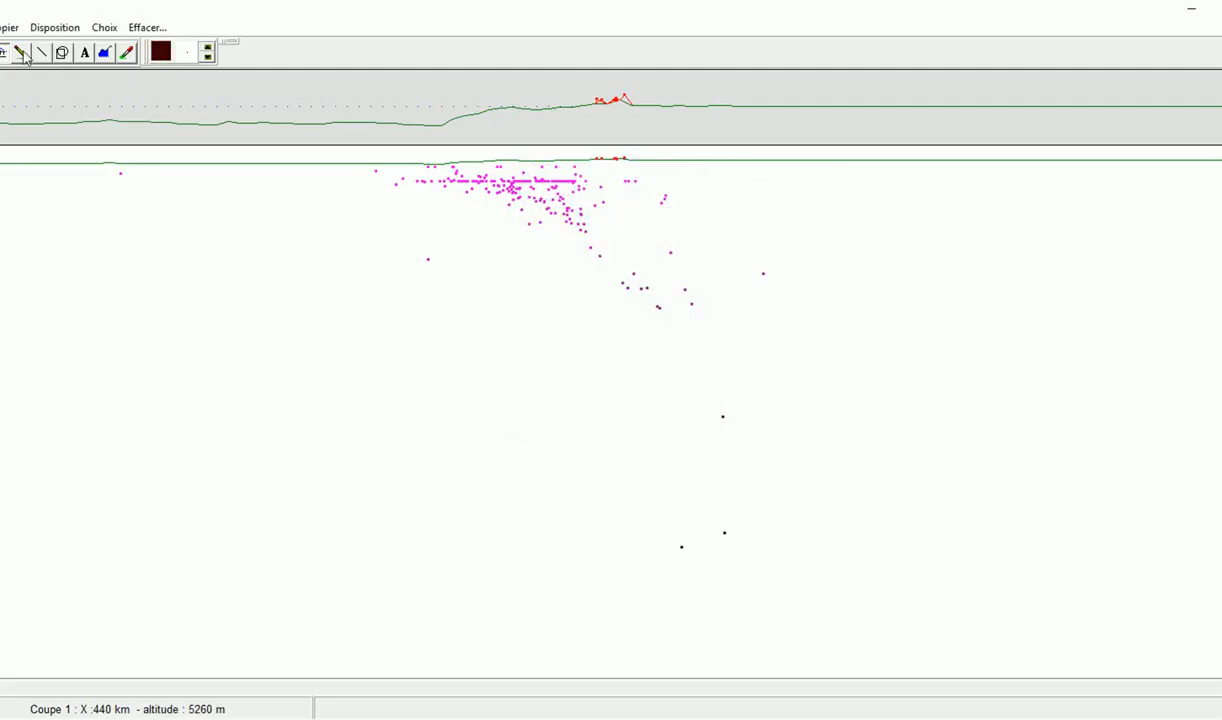
left_click(27, 128)
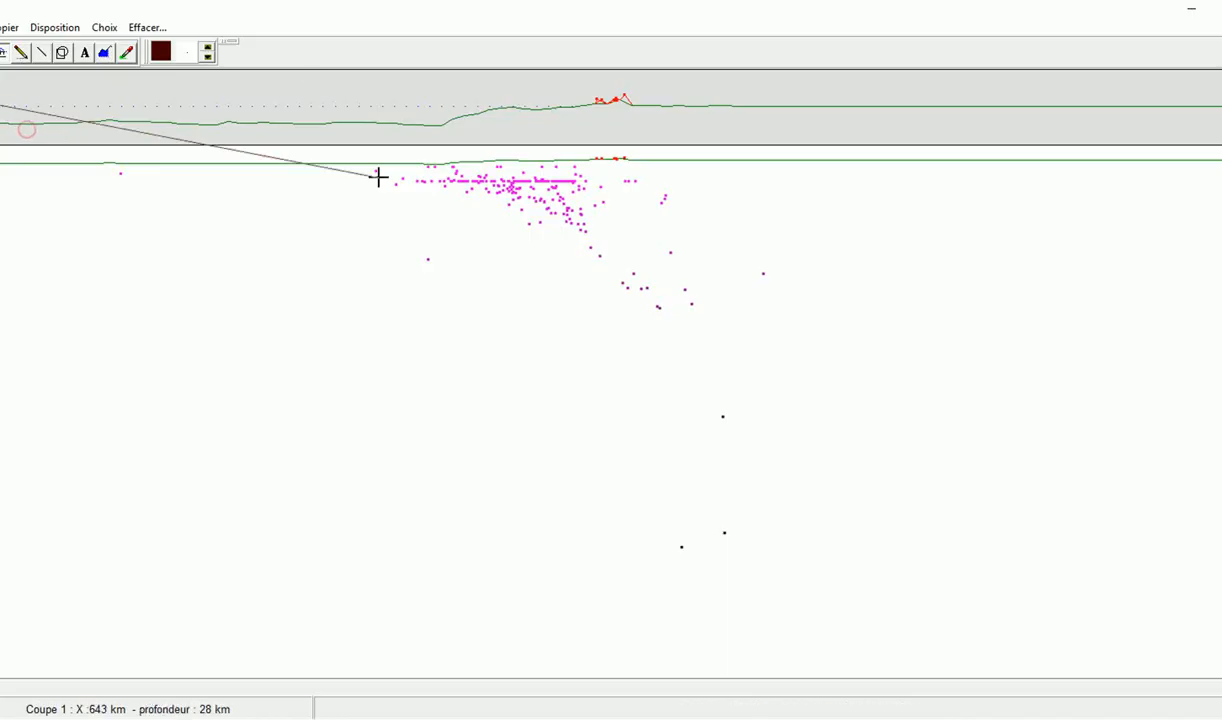
left_click(298, 90)
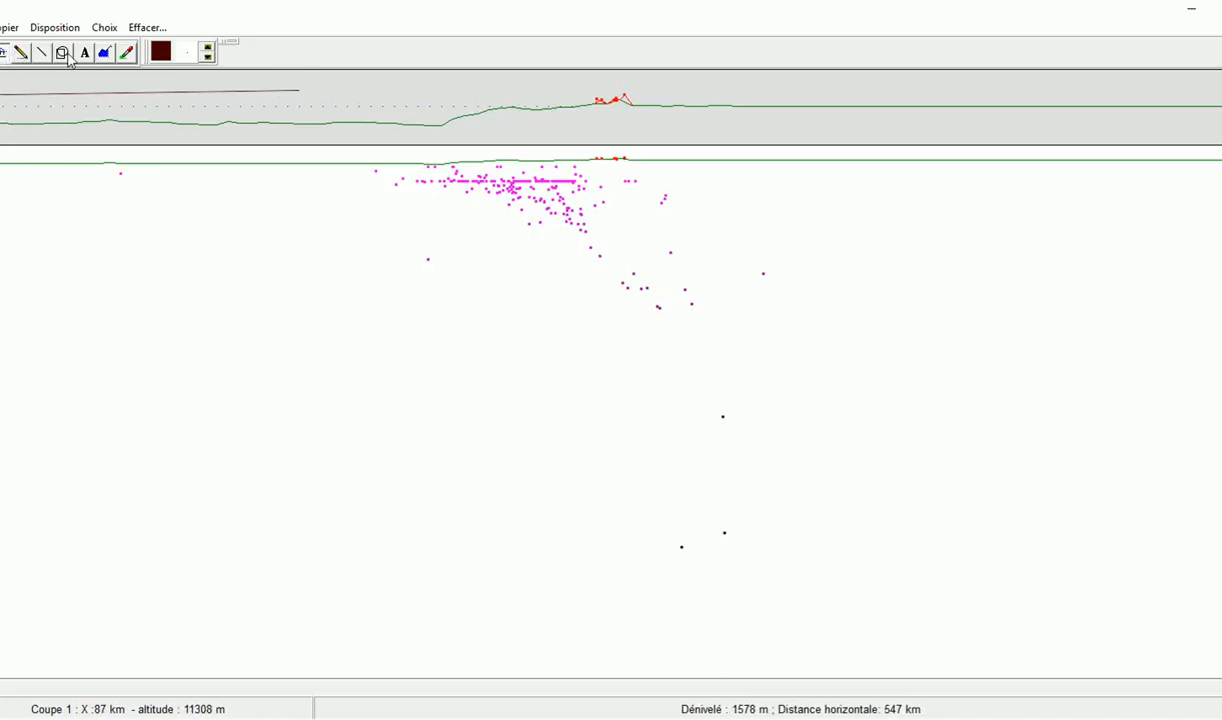
left_click(105, 52)
left_click_drag(3, 86, 1167, 155)
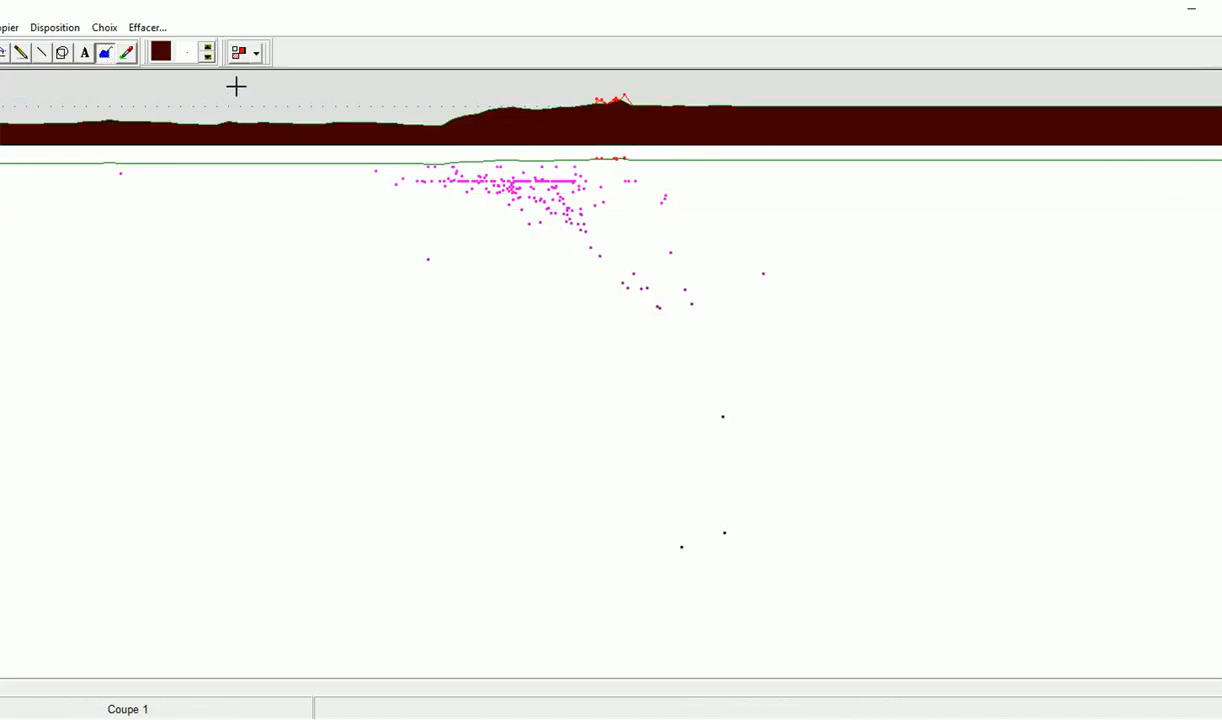
Draw a dark blue sea-level line about 943 km long over the ocean part of the topographic profile, and close the cross-section window.
left_click(42, 55)
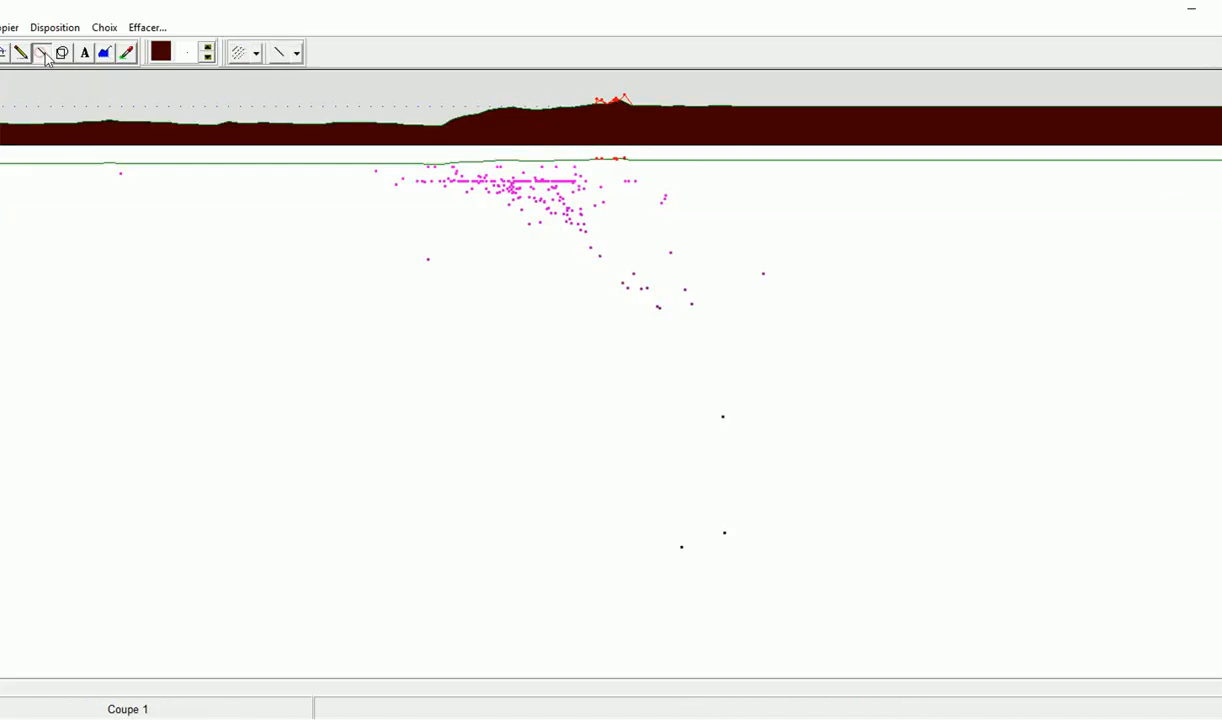
left_click(163, 53)
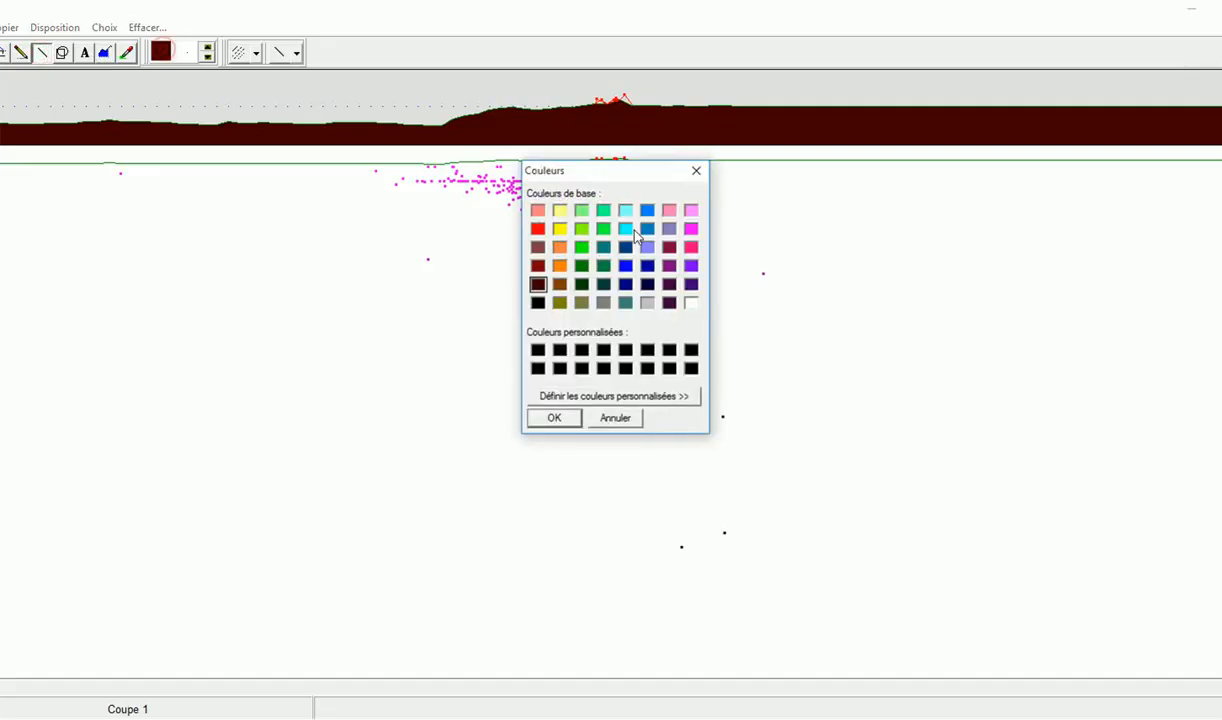
left_click(625, 284)
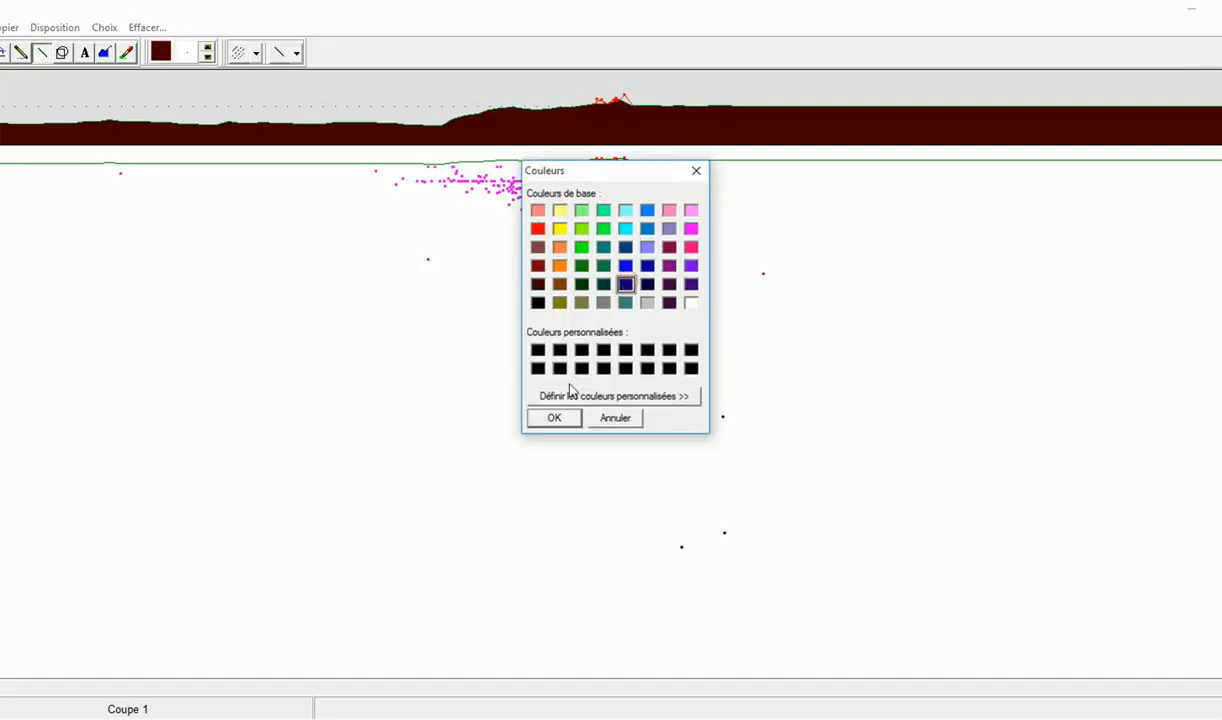
left_click(558, 417)
left_click_drag(5, 104, 584, 109)
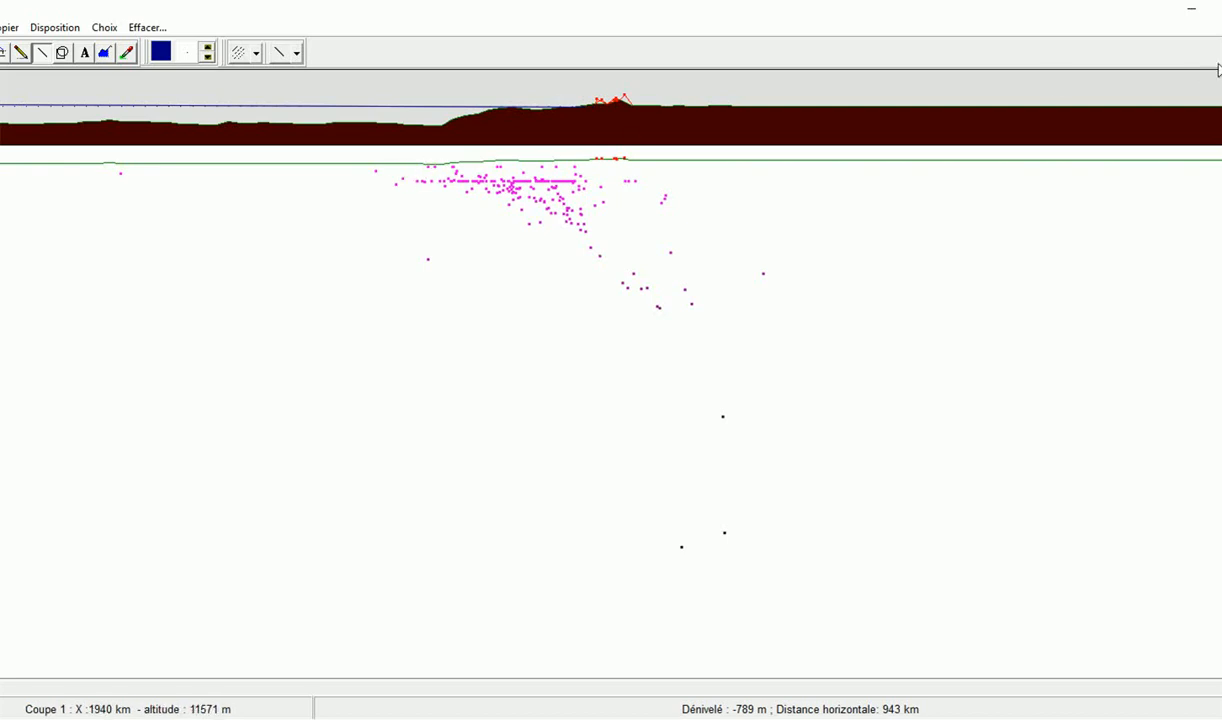
key("alt+F4")
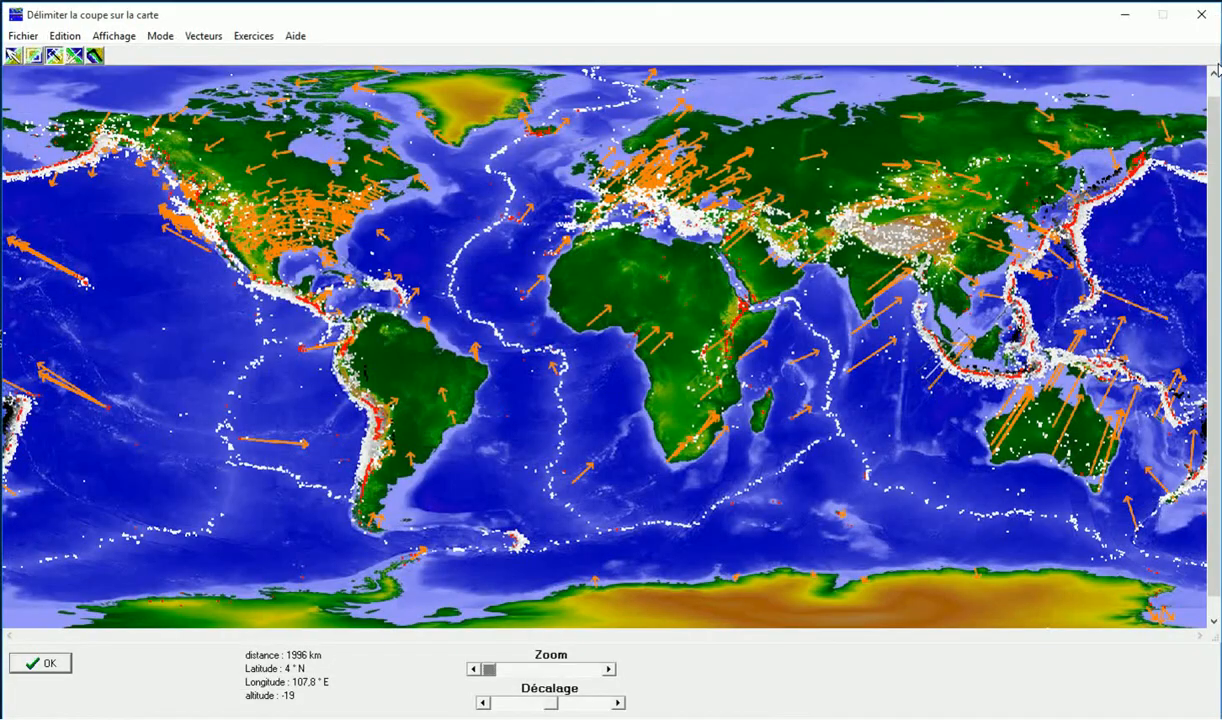